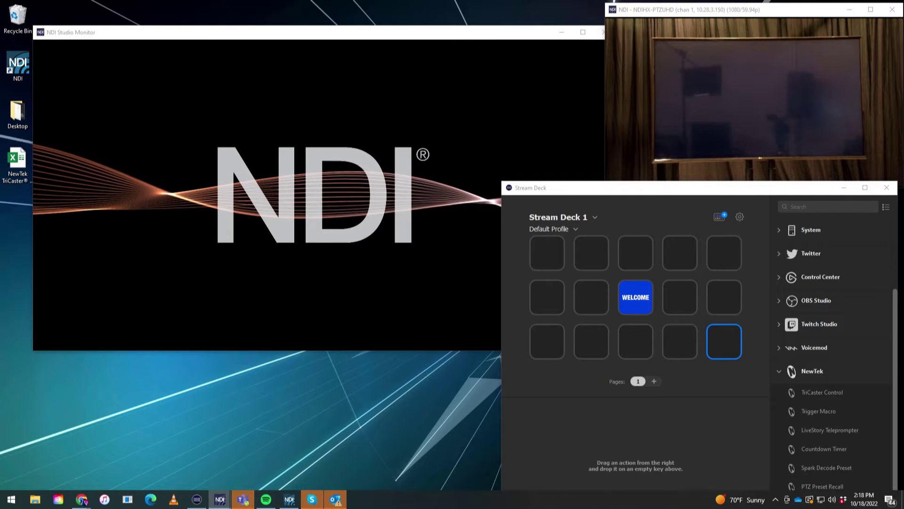
Bring NDI Studio Monitor in front of the PTZ camera viewer and Stream Deck windows.
{"action": "left_click", "coordinate": [646, 317]}
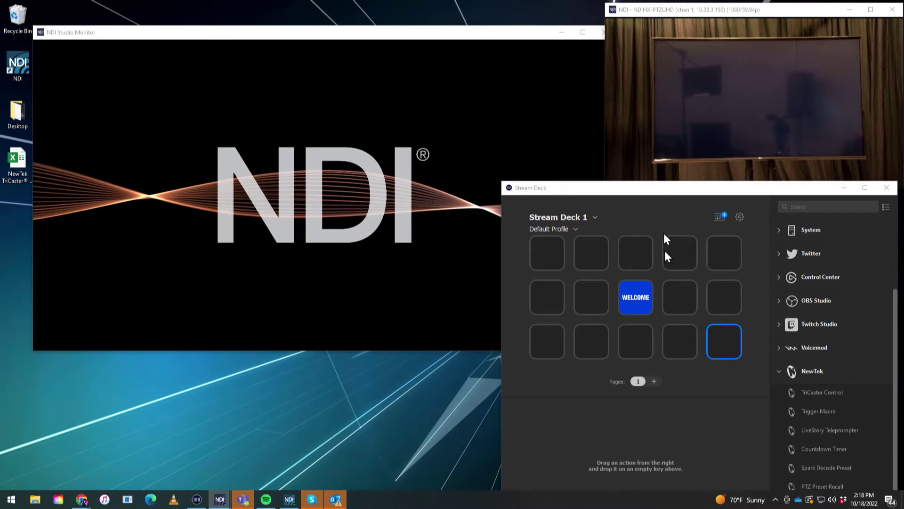
{"action": "left_click", "coordinate": [676, 12]}
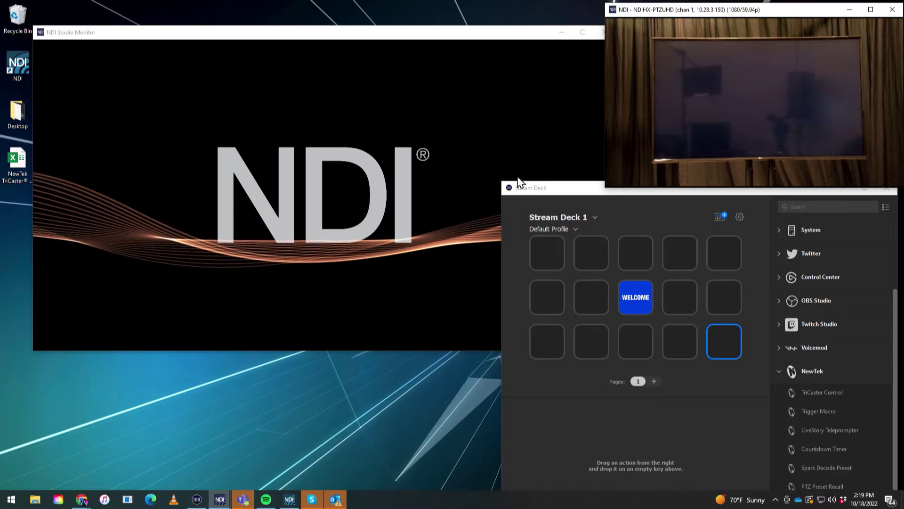
{"action": "left_click", "coordinate": [452, 35]}
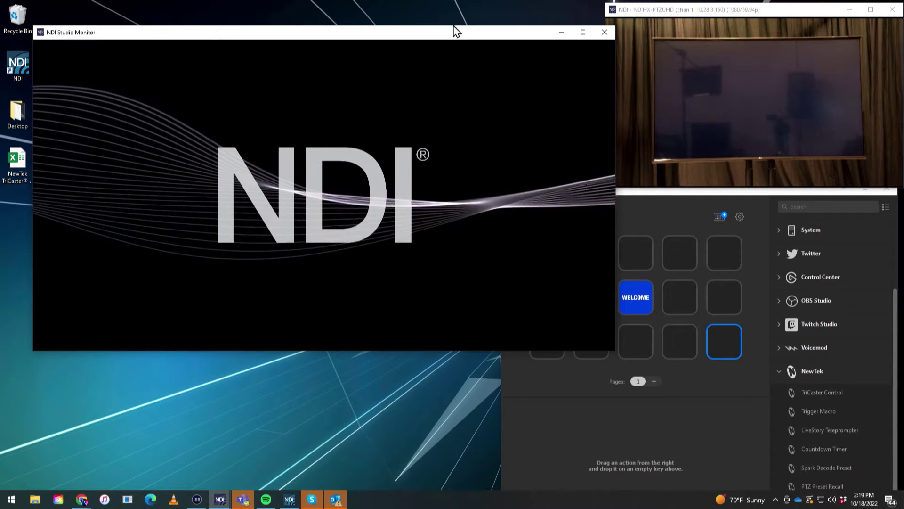
{"action": "mouse_move", "coordinate": [404, 151]}
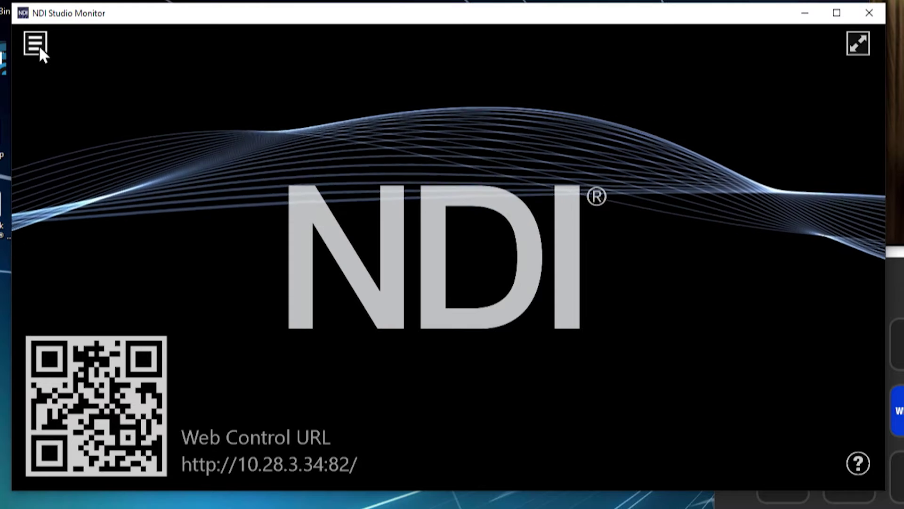
{"action": "left_click", "coordinate": [39, 47]}
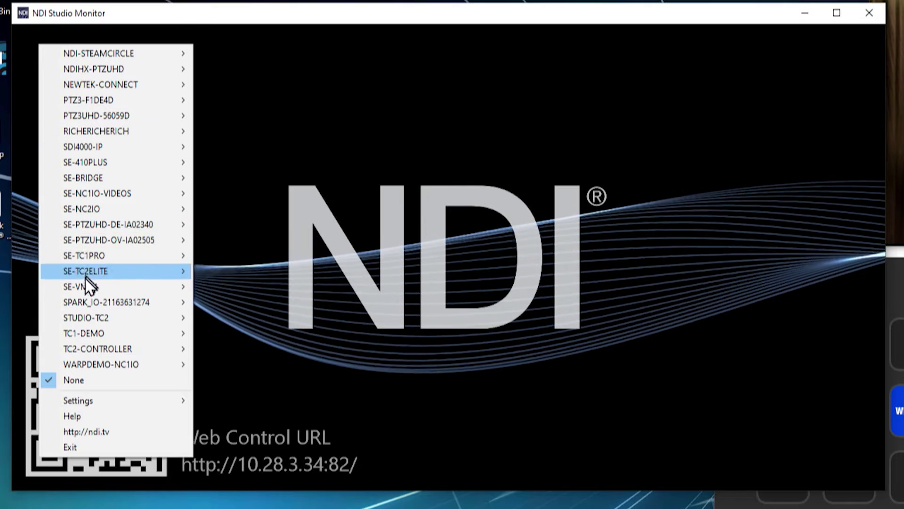
{"action": "mouse_move", "coordinate": [119, 308]}
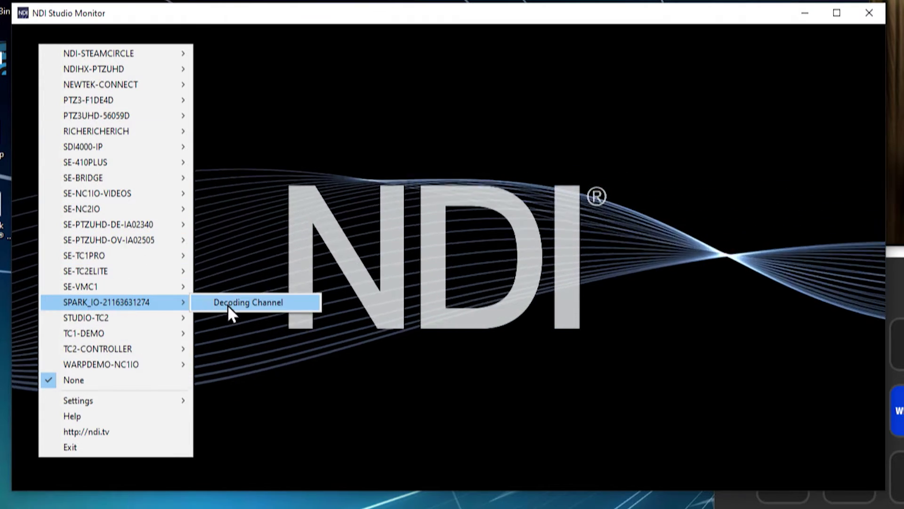
{"action": "left_click", "coordinate": [231, 304]}
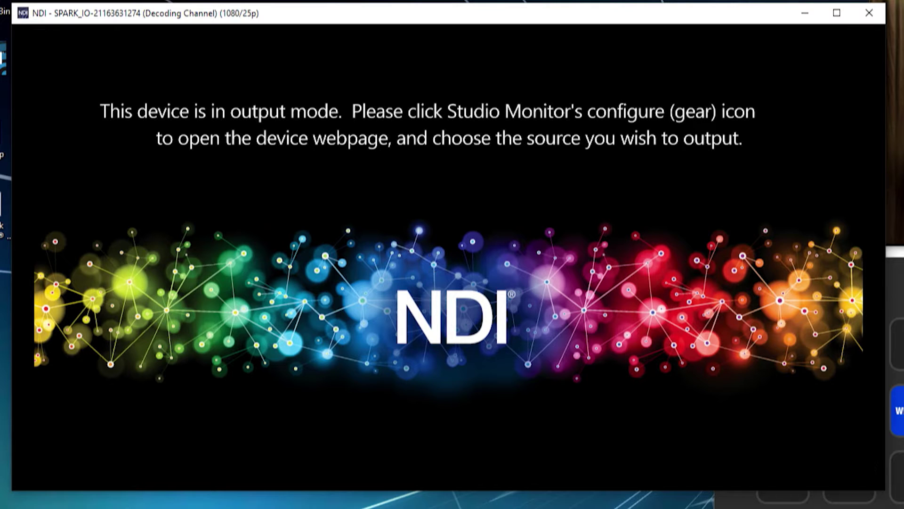
{"action": "mouse_move", "coordinate": [381, 217]}
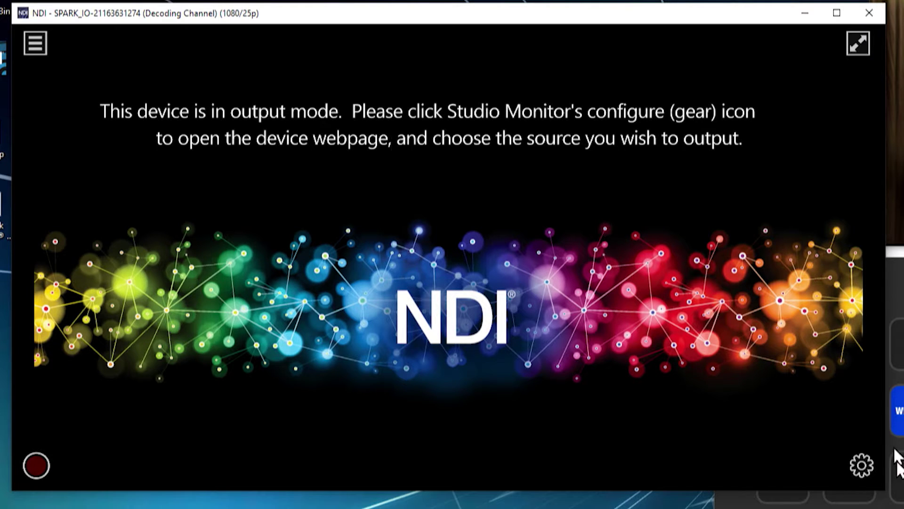
Open the Spark Plus I/O web page, log in with the device credentials, and dismiss the breach warning.
{"action": "left_click", "coordinate": [861, 467]}
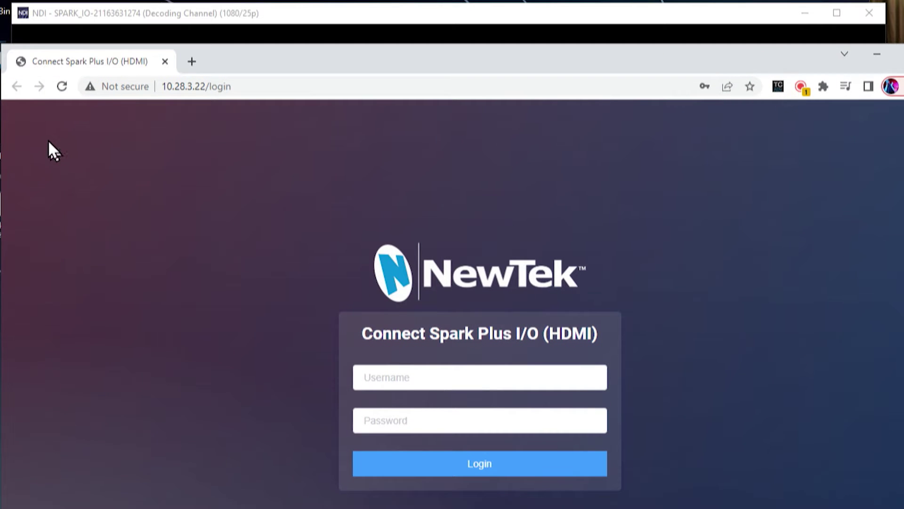
{"action": "left_click", "coordinate": [438, 384]}
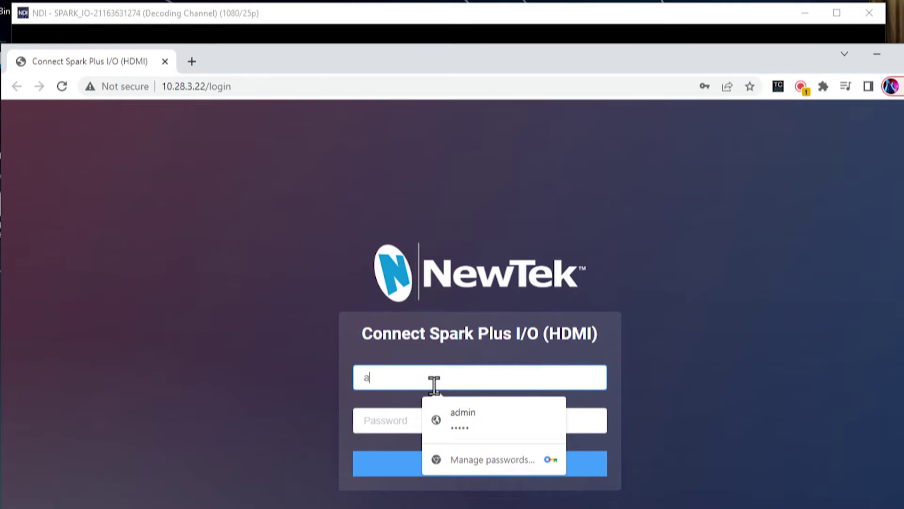
{"action": "type", "text": "admin"}
{"action": "key", "text": "Tab"}
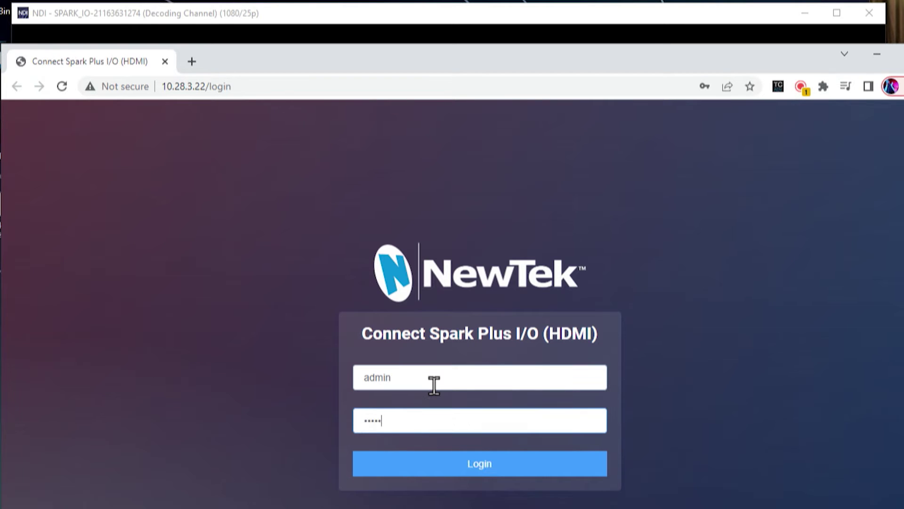
{"action": "left_click", "coordinate": [489, 469]}
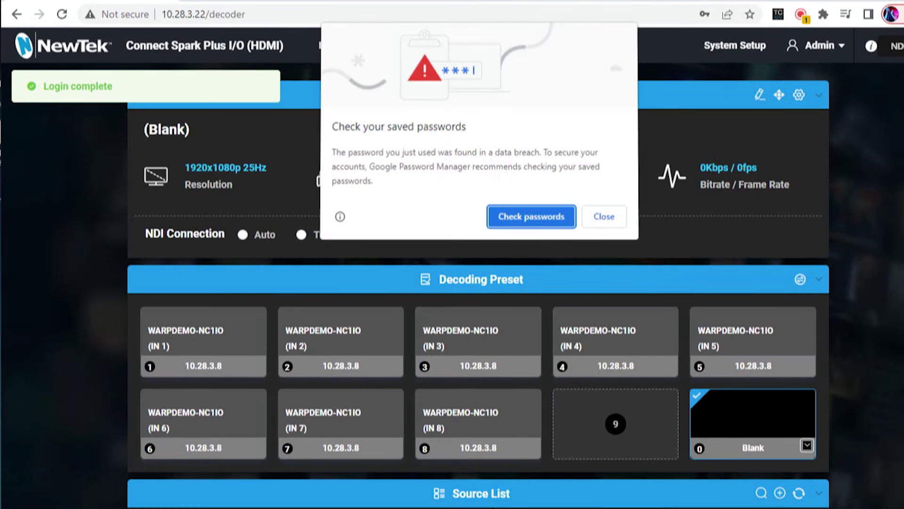
{"action": "left_click", "coordinate": [603, 218]}
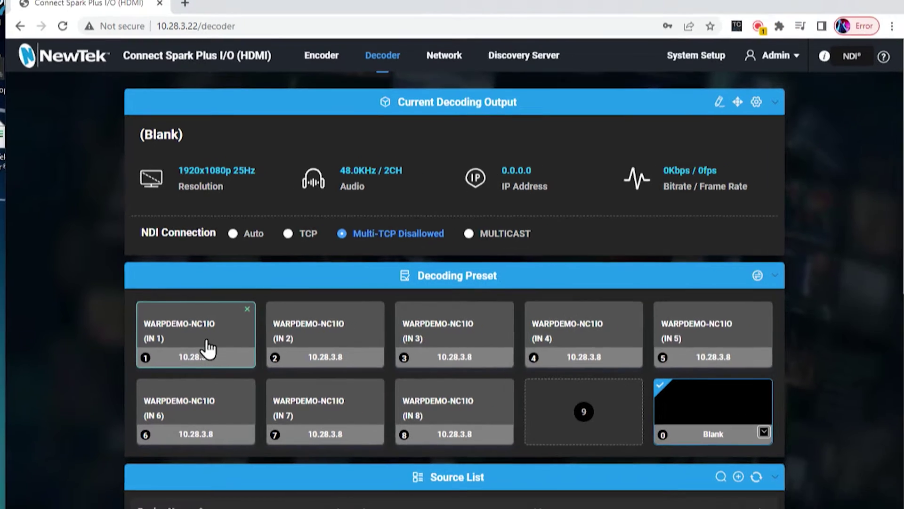
Switch the decoder output to IN 1, then IN 2, collapsing and re-expanding the Decoding Preset panel.
{"action": "left_click", "coordinate": [216, 358]}
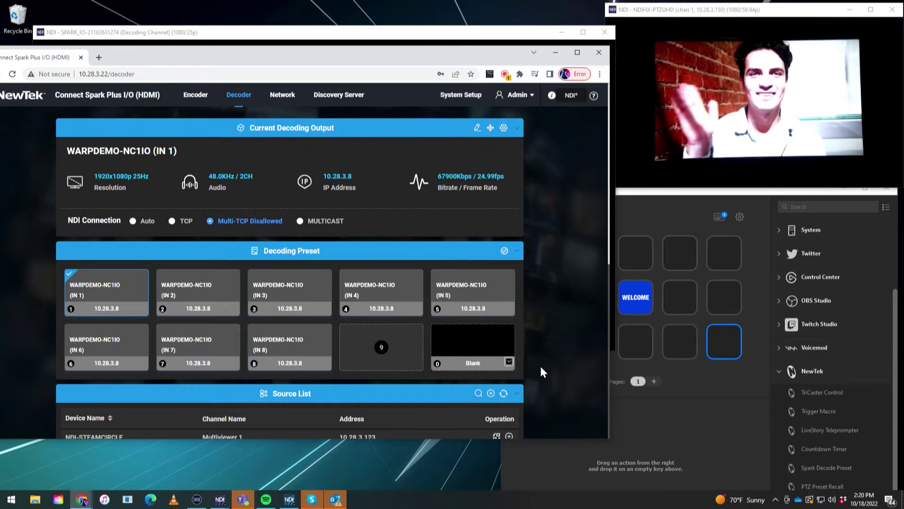
{"action": "mouse_move", "coordinate": [871, 109]}
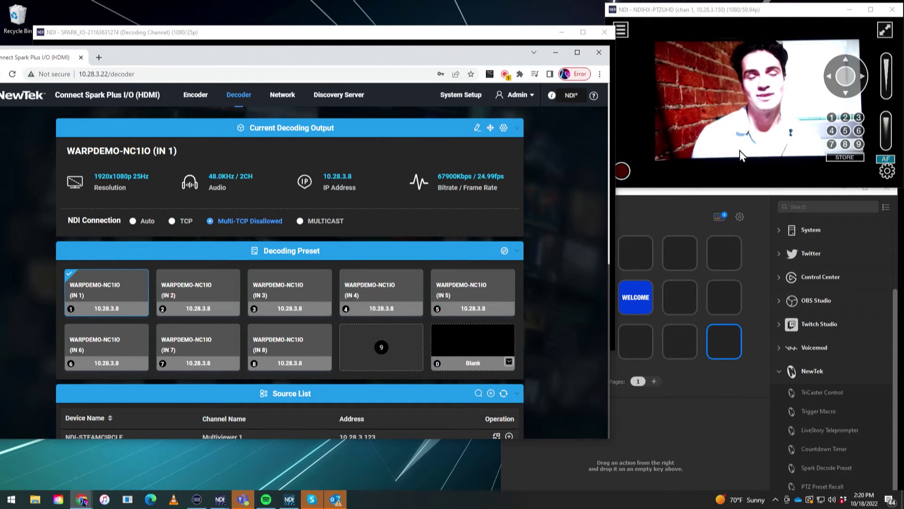
{"action": "mouse_move", "coordinate": [754, 139]}
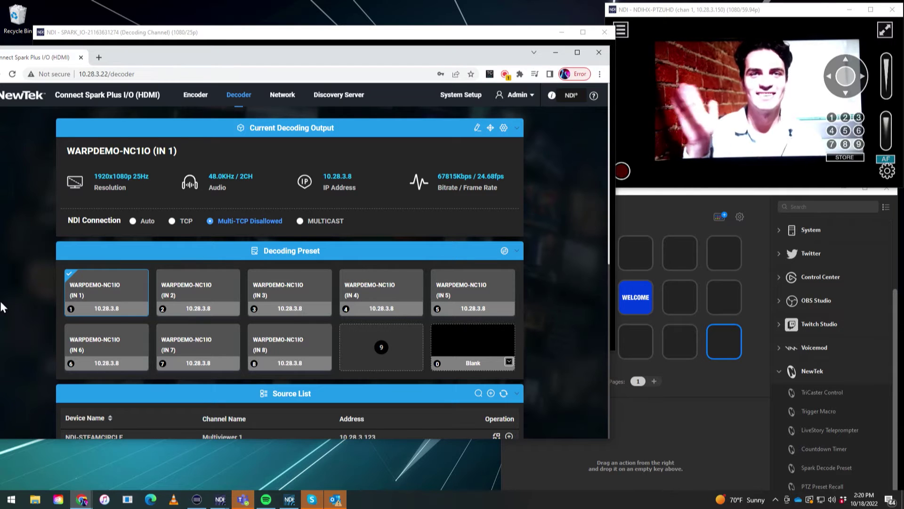
{"action": "left_click", "coordinate": [202, 295]}
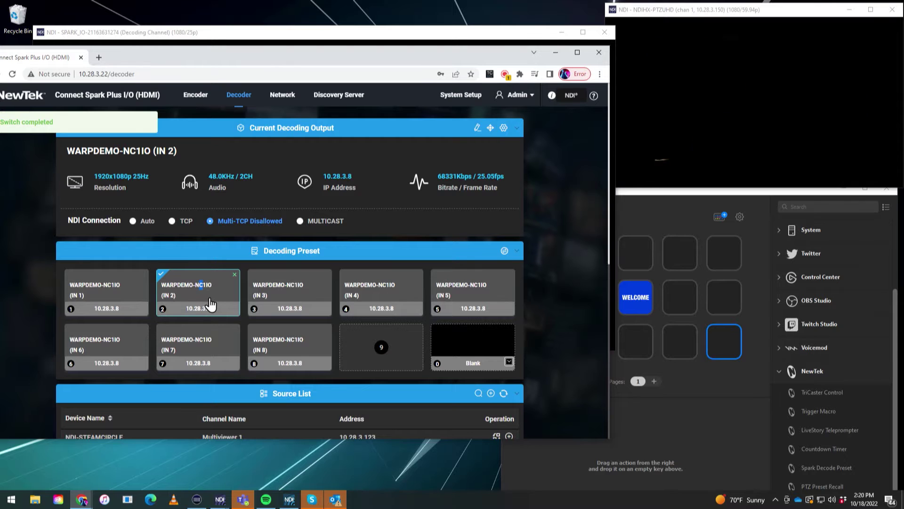
{"action": "left_click_drag", "start_coordinate": [270, 261], "coordinate": [271, 266]}
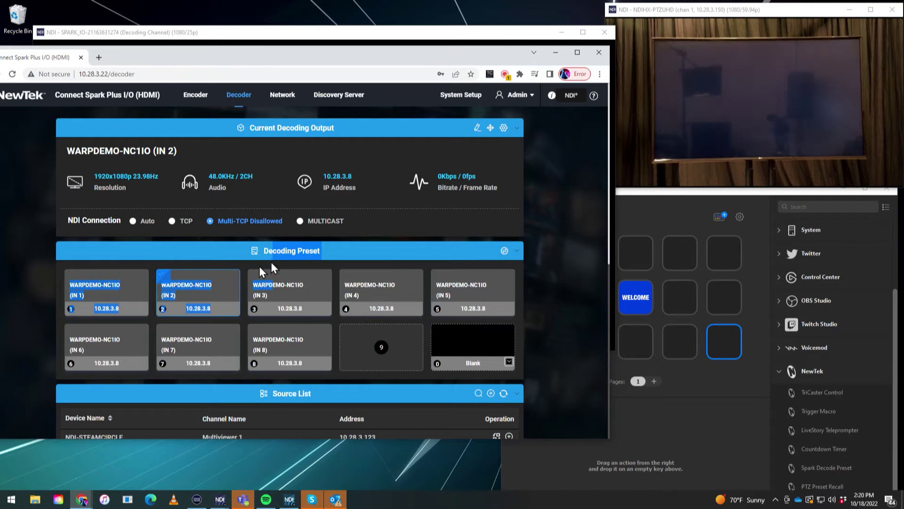
{"action": "left_click", "coordinate": [239, 256]}
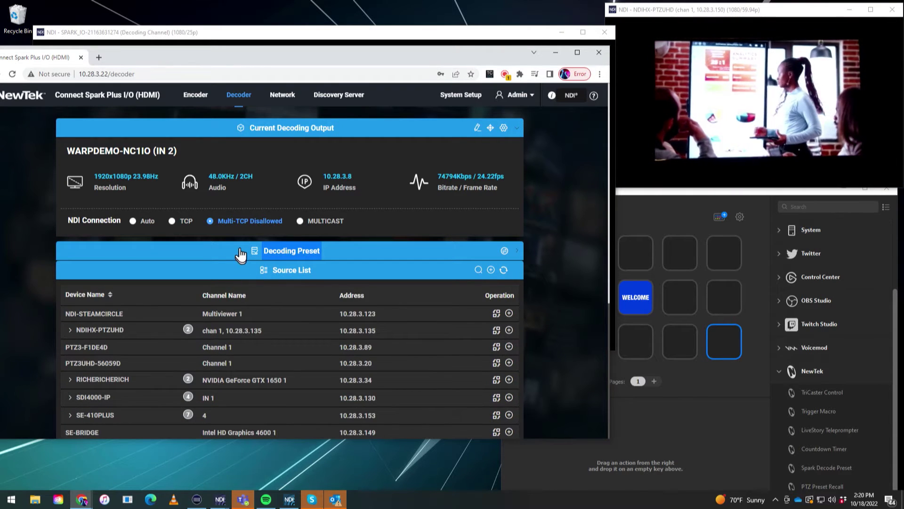
{"action": "left_click", "coordinate": [240, 255]}
Try preset IN 3, return the output to WARPDEMO-NC1IO (IN 2), and bring Stream Deck forward.
{"action": "mouse_move", "coordinate": [782, 126]}
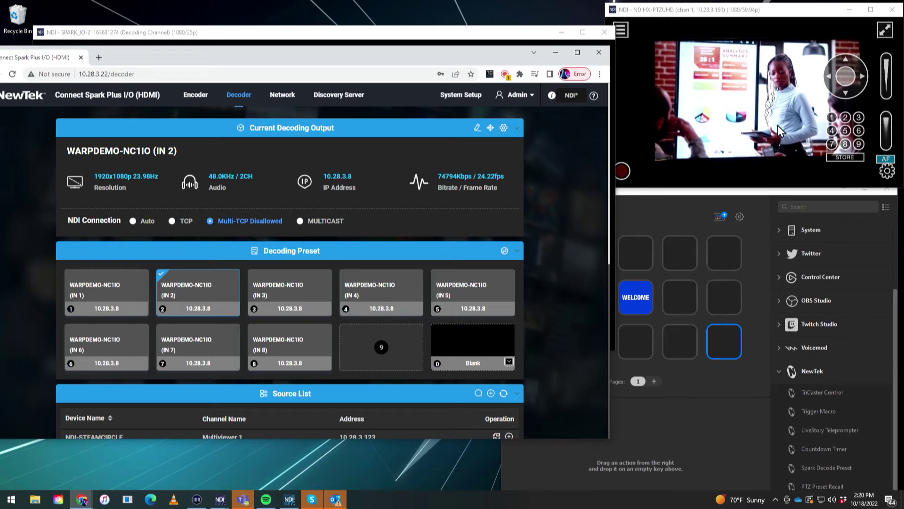
{"action": "left_click", "coordinate": [277, 292]}
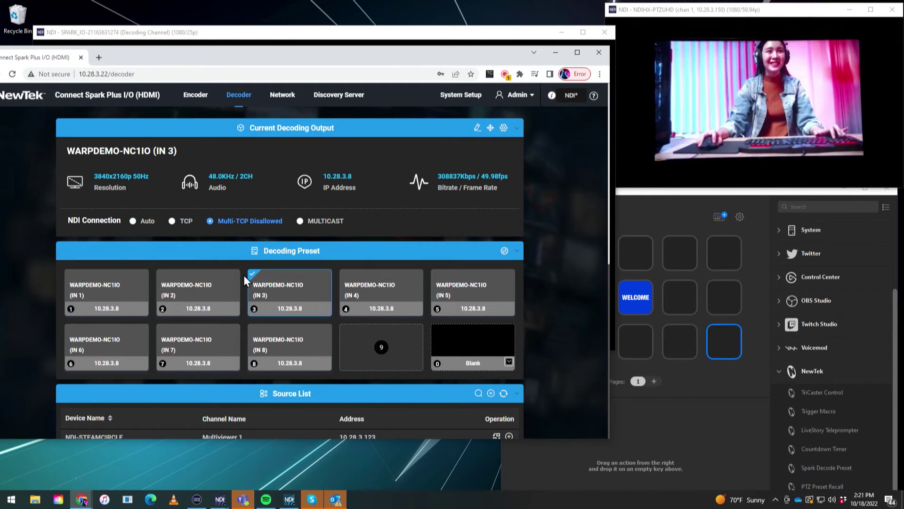
{"action": "left_click", "coordinate": [217, 297]}
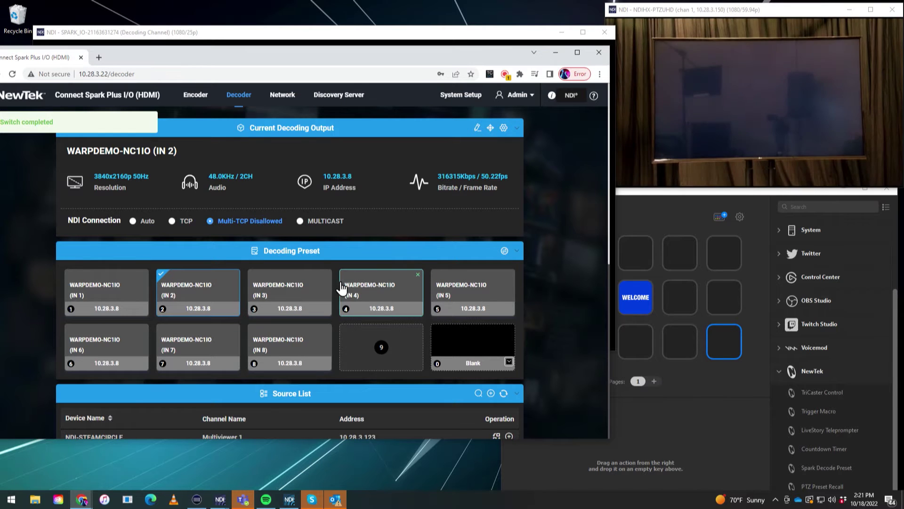
{"action": "left_click", "coordinate": [652, 200]}
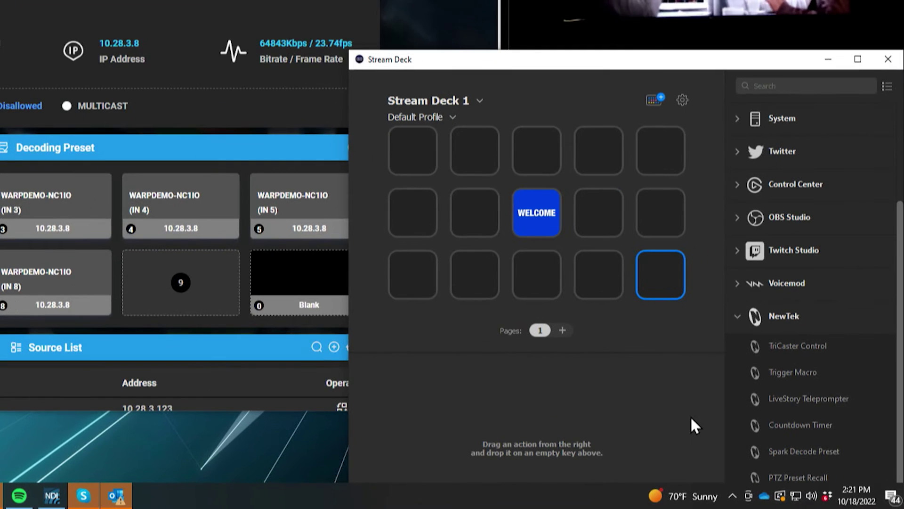
Drop the NewTek Spark Decode Preset action onto the bottom-right key and raise the window.
{"action": "left_click", "coordinate": [831, 452]}
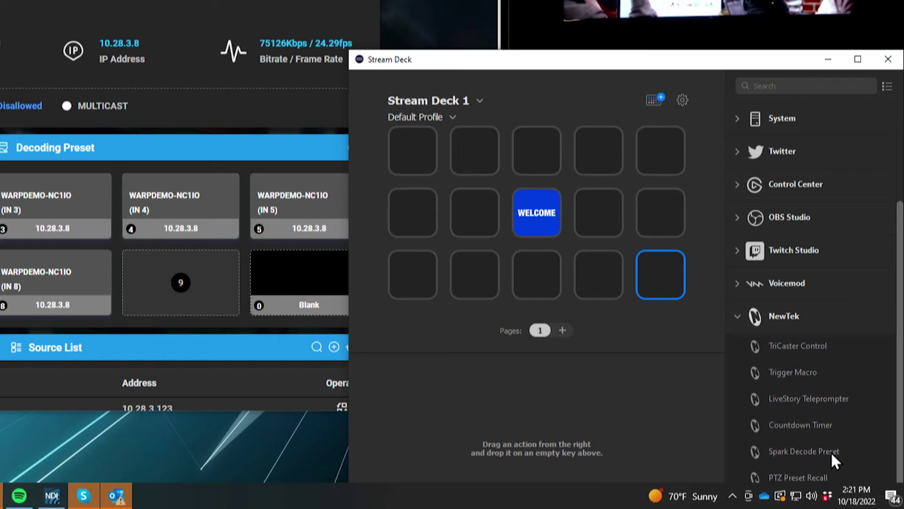
{"action": "left_click_drag", "start_coordinate": [834, 452], "coordinate": [657, 264]}
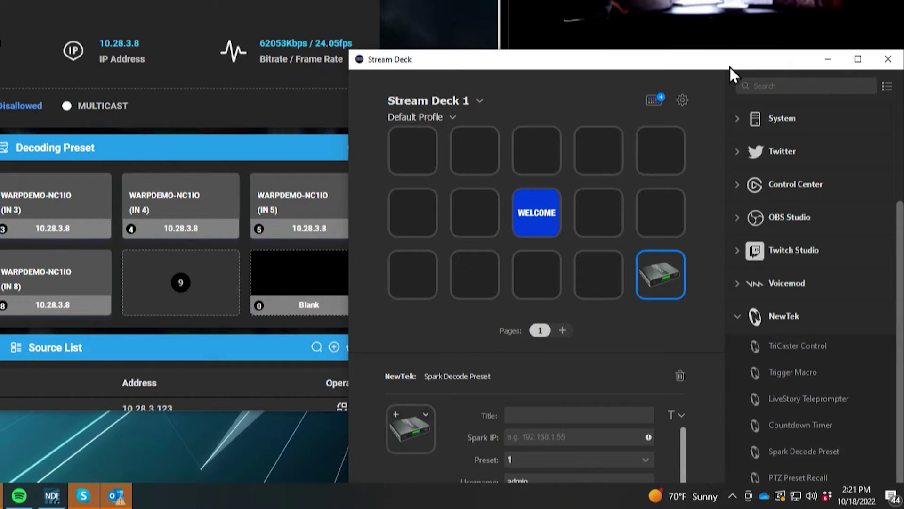
{"action": "left_click_drag", "start_coordinate": [730, 67], "coordinate": [721, 0]}
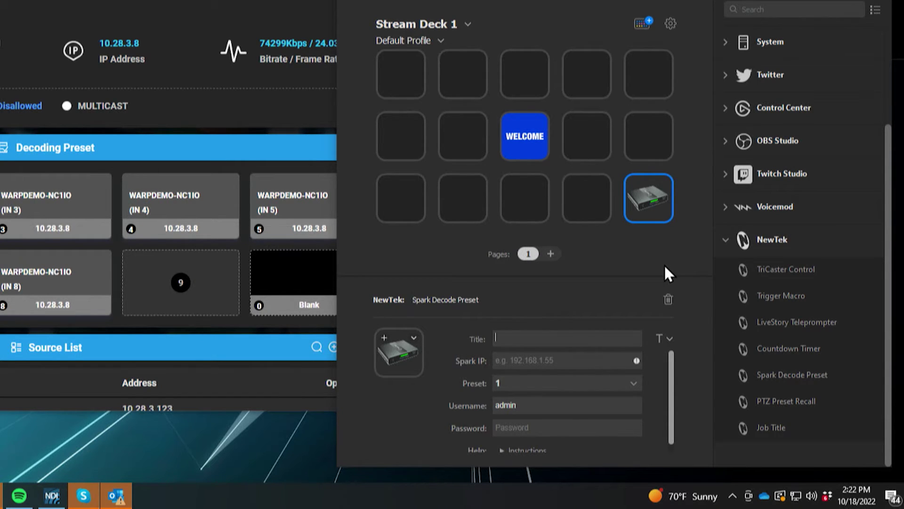
Enter '1' as the Spark key's title, then move to the Spark IP field.
{"action": "type", "text": "1"}
{"action": "left_click", "coordinate": [554, 363]}
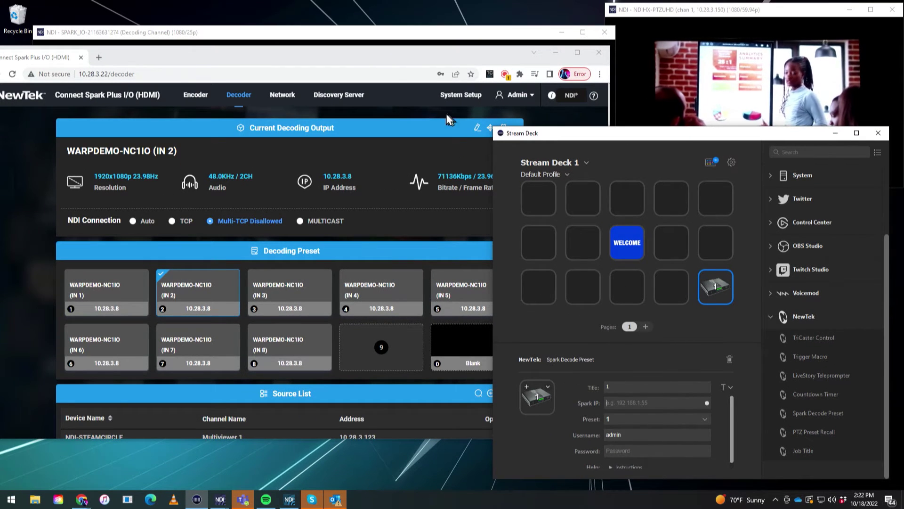
{"action": "left_click", "coordinate": [405, 56]}
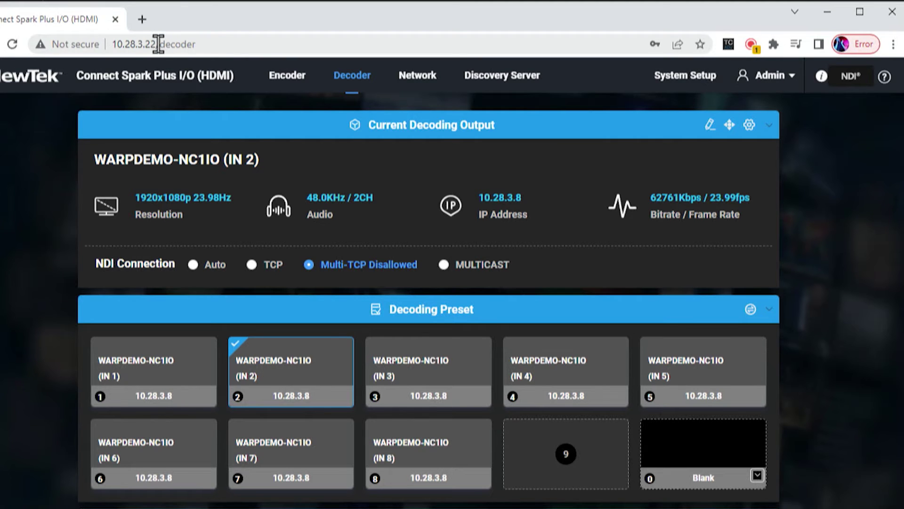
{"action": "left_click_drag", "start_coordinate": [159, 43], "coordinate": [97, 43]}
{"action": "key", "text": "ctrl+c"}
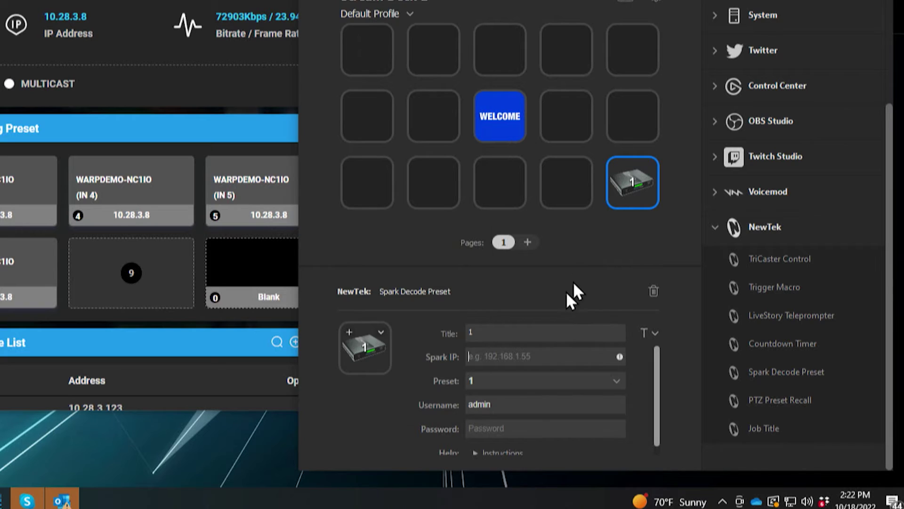
{"action": "left_click", "coordinate": [486, 351]}
{"action": "key", "text": "ctrl+v"}
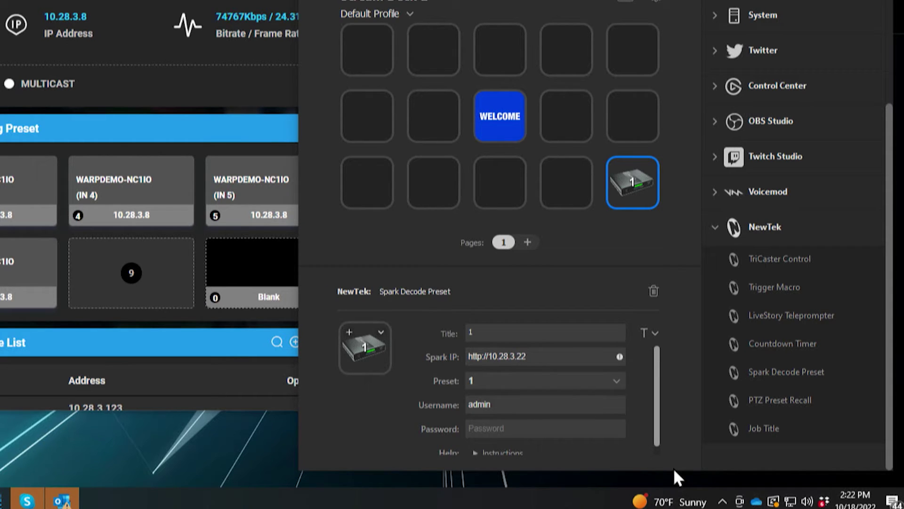
{"action": "key", "text": "Delete"}
{"action": "key", "text": "Delete"}
{"action": "key", "text": "Delete"}
{"action": "key", "text": "Delete"}
{"action": "key", "text": "Delete"}
{"action": "key", "text": "Delete"}
{"action": "key", "text": "Delete"}
Keep preset 1 and fill in the Spark login password.
{"action": "left_click", "coordinate": [513, 379]}
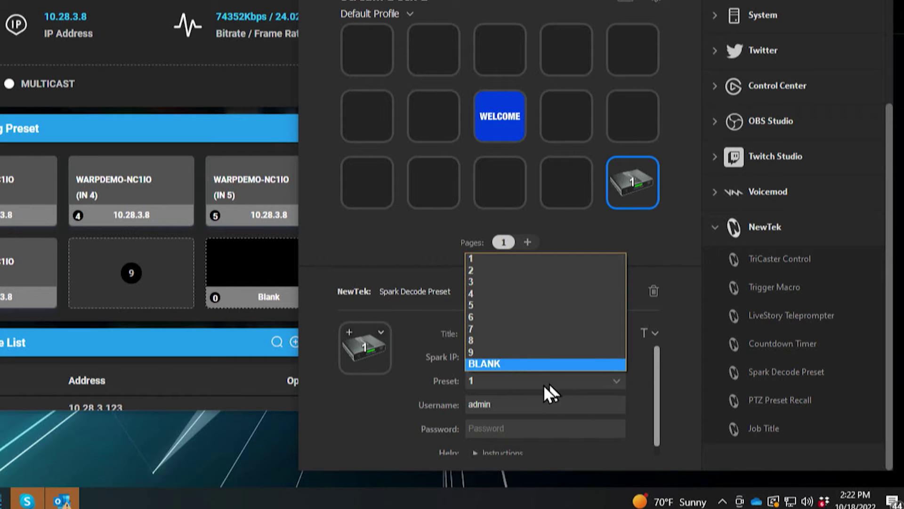
{"action": "left_click", "coordinate": [559, 377]}
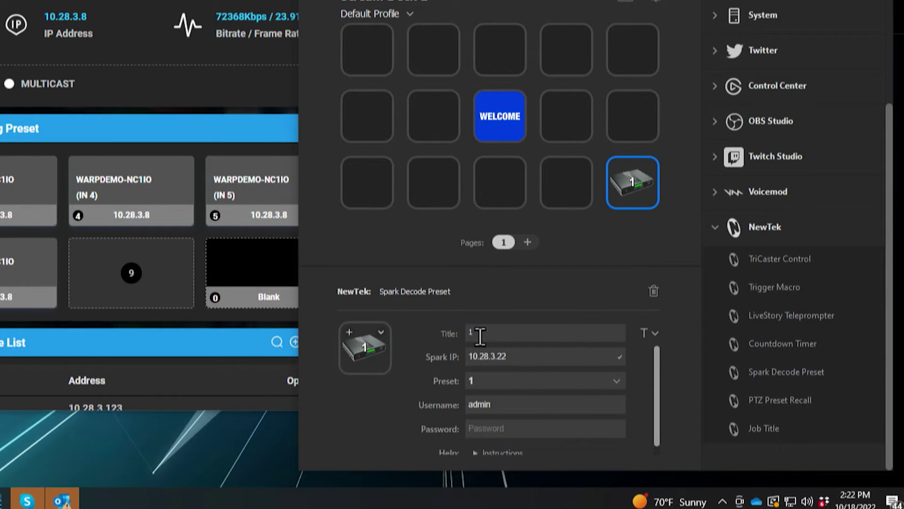
{"action": "left_click", "coordinate": [480, 335]}
{"action": "left_click", "coordinate": [493, 374]}
{"action": "left_click", "coordinate": [494, 429]}
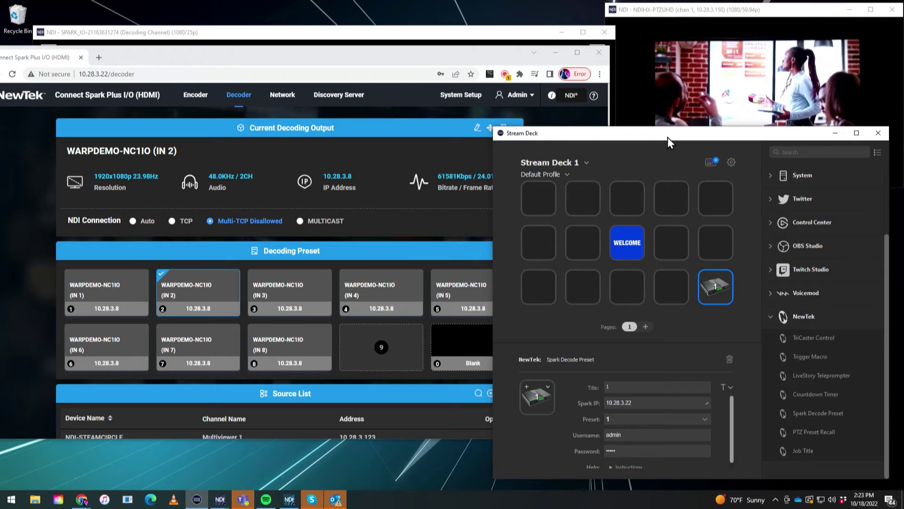
Test key 1 against the decoder's IN 1 preset, then place a second Spark Decode Preset key.
{"action": "left_click_drag", "start_coordinate": [668, 137], "coordinate": [680, 205]}
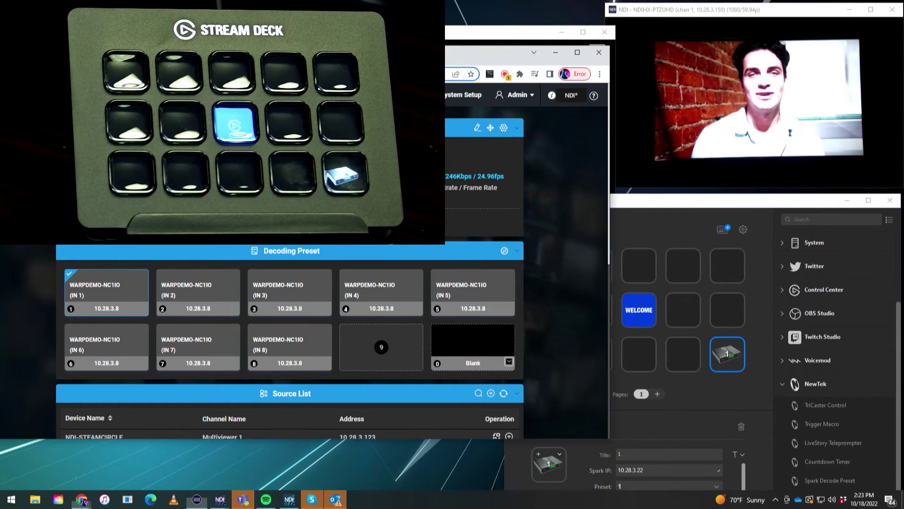
{"action": "key", "text": "alt+Tab"}
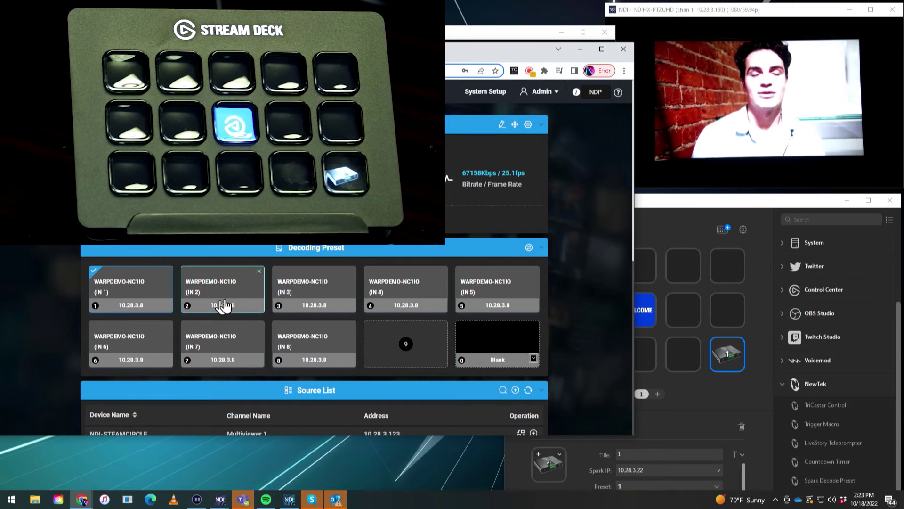
{"action": "left_click", "coordinate": [706, 203]}
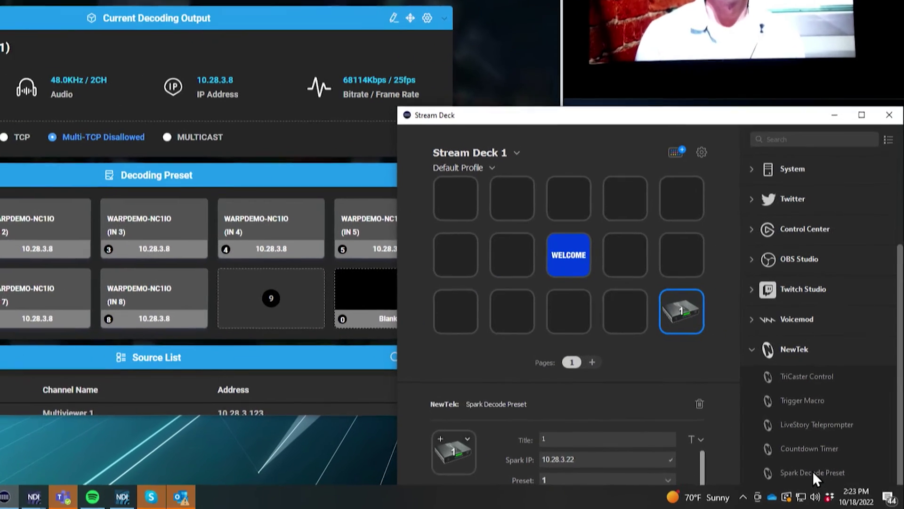
{"action": "left_click_drag", "start_coordinate": [816, 476], "coordinate": [596, 290]}
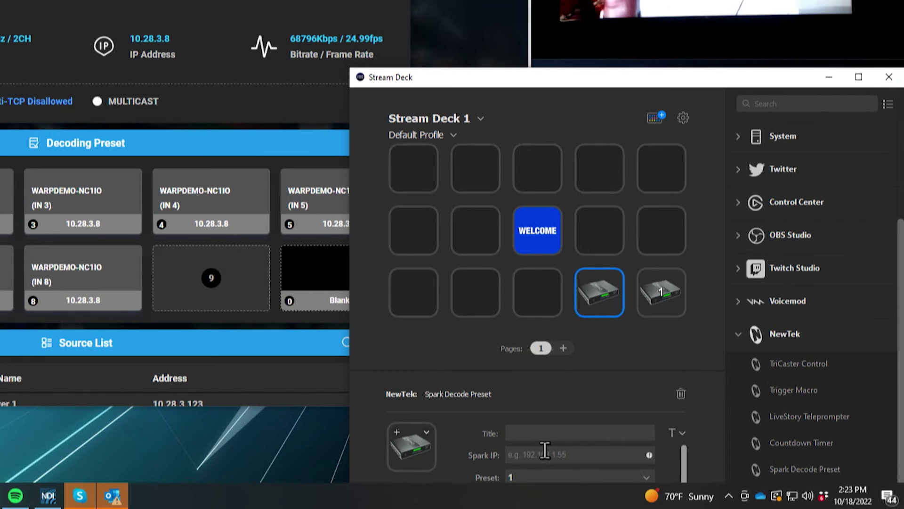
{"action": "left_click", "coordinate": [540, 434]}
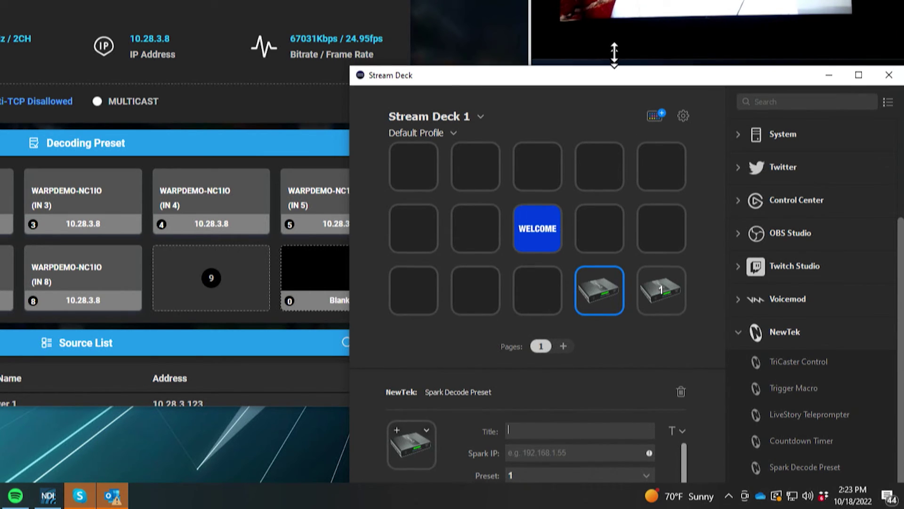
{"action": "left_click_drag", "start_coordinate": [615, 66], "coordinate": [613, 0]}
{"action": "type", "text": "2"}
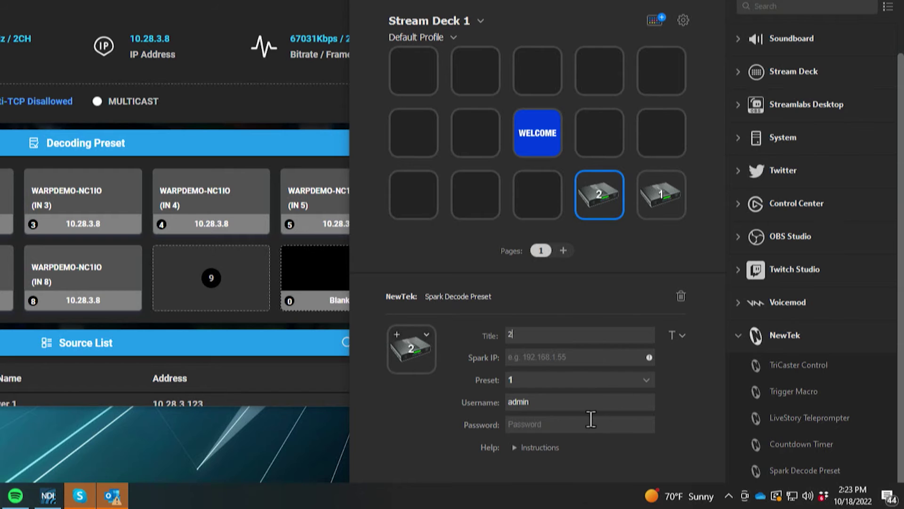
{"action": "type", "text": "http://10.28.3.22"}
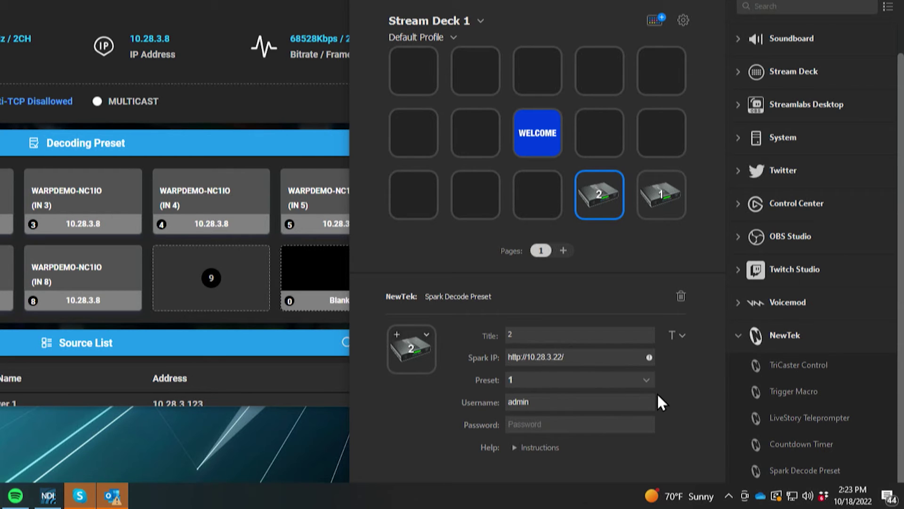
{"action": "key", "text": "Delete"}
{"action": "key", "text": "Delete"}
{"action": "key", "text": "Delete"}
{"action": "key", "text": "Delete"}
{"action": "key", "text": "Delete"}
{"action": "key", "text": "Delete"}
{"action": "key", "text": "Delete"}
{"action": "left_click", "coordinate": [547, 382]}
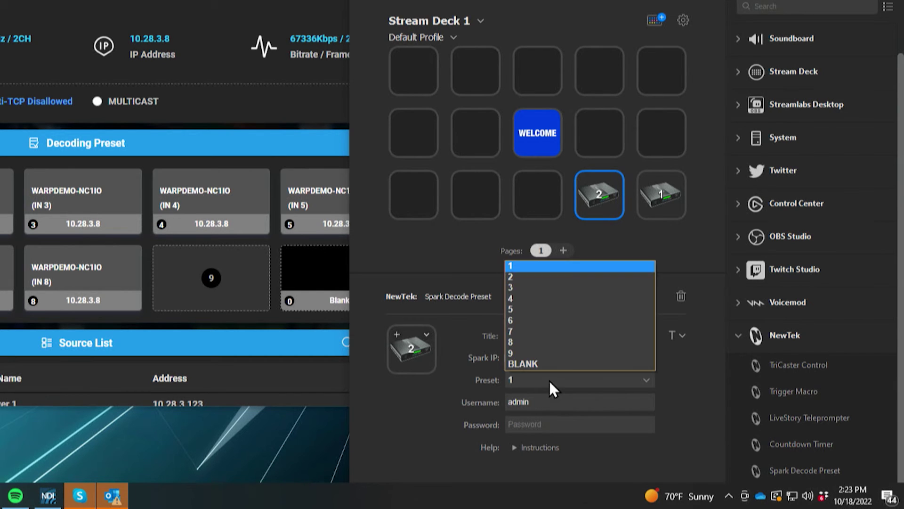
{"action": "left_click", "coordinate": [538, 280]}
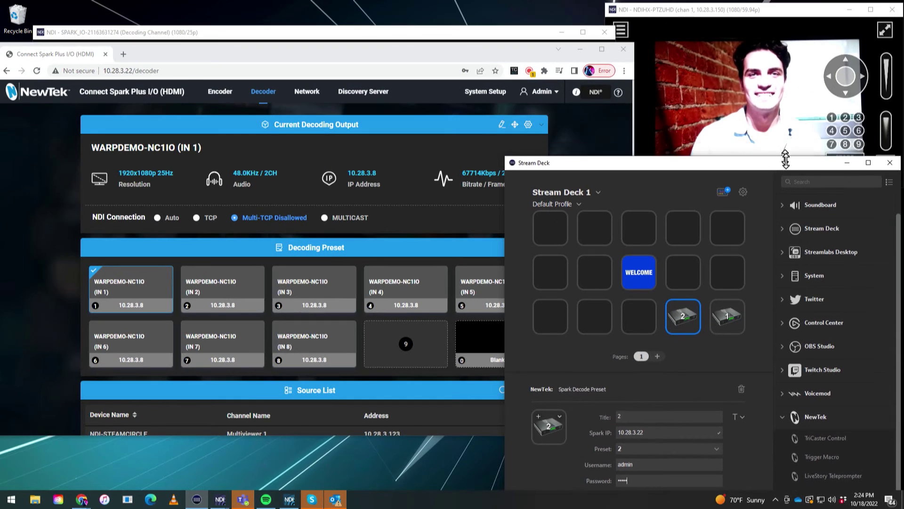
{"action": "left_click_drag", "start_coordinate": [786, 159], "coordinate": [786, 181]}
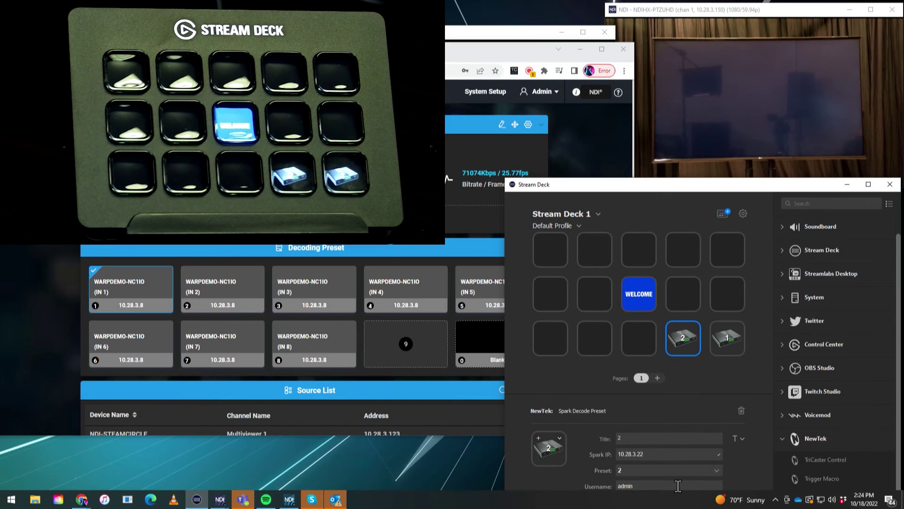
Confirm key 2 switches the decoder output from IN 1 to WARPDEMO-NC1IO (IN 2).
{"action": "left_click", "coordinate": [118, 297]}
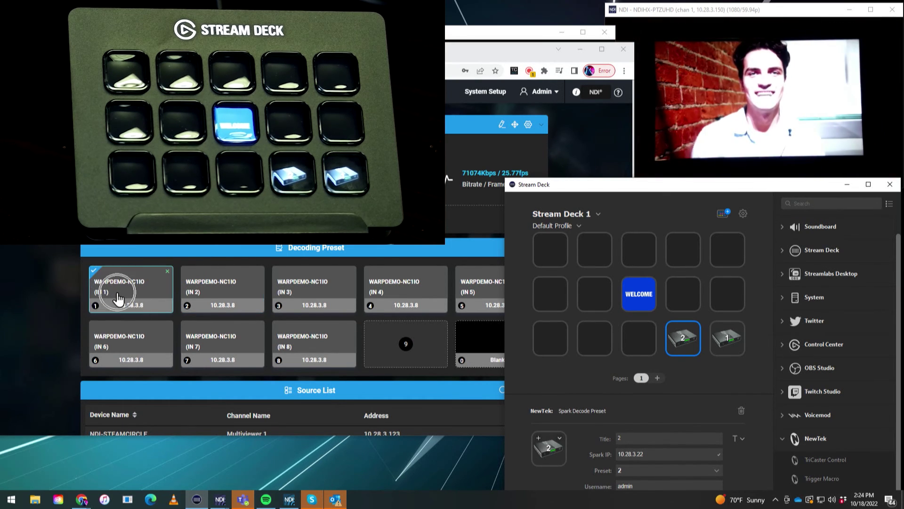
{"action": "left_click", "coordinate": [210, 297]}
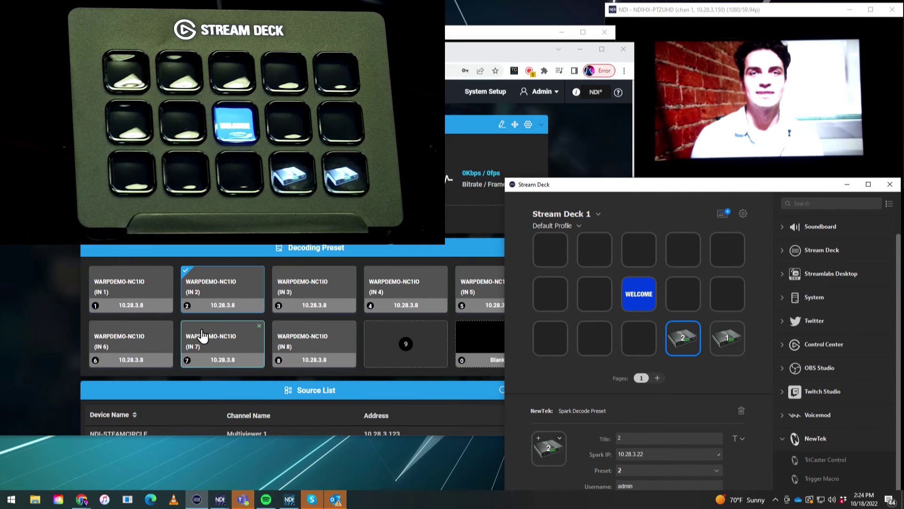